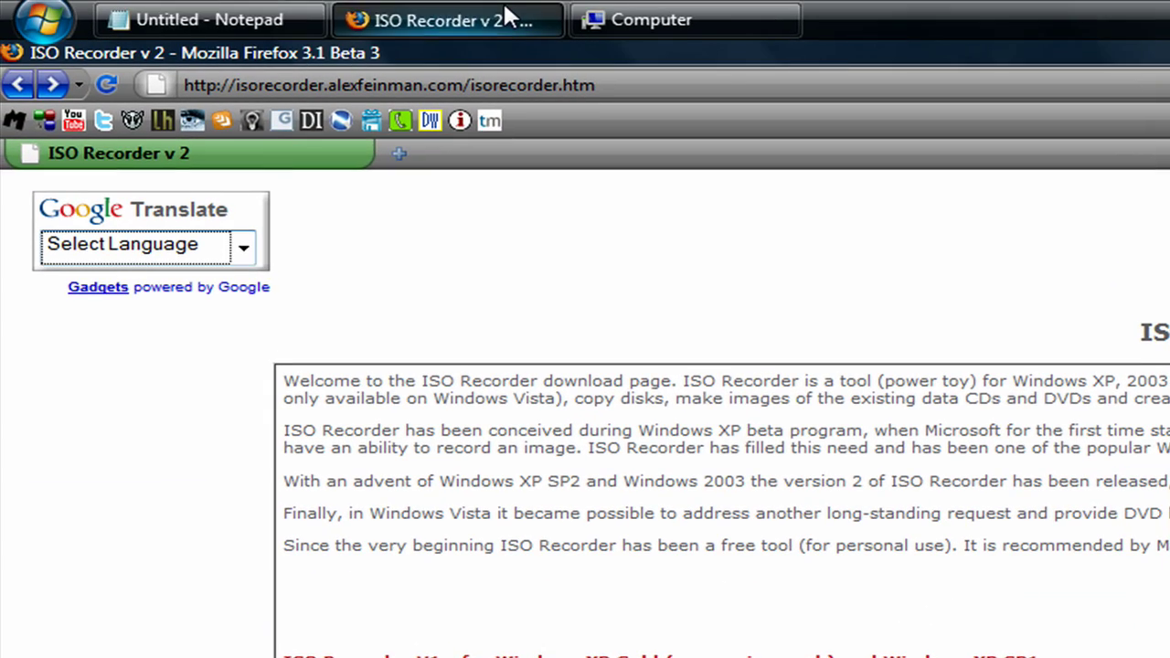
# Step: Minimize the Firefox download page so the desktop with the installer files shows
pyautogui.click(502, 7)
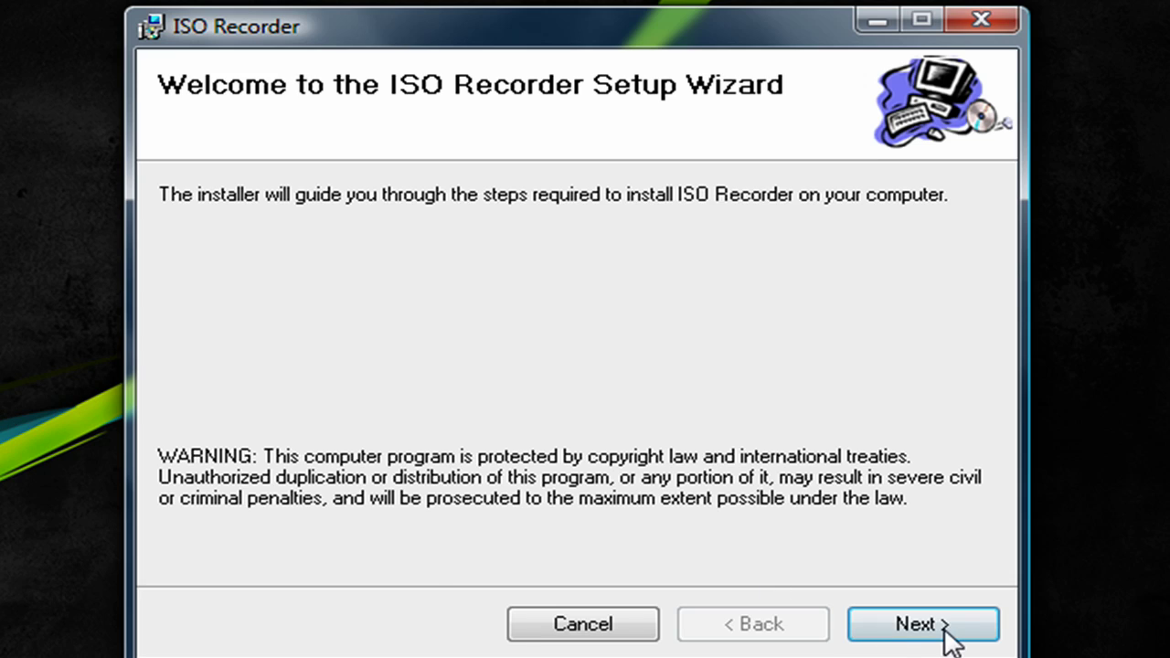
# Step: Advance the setup wizard from the welcome screen to the installation folder step
pyautogui.click(908, 609)
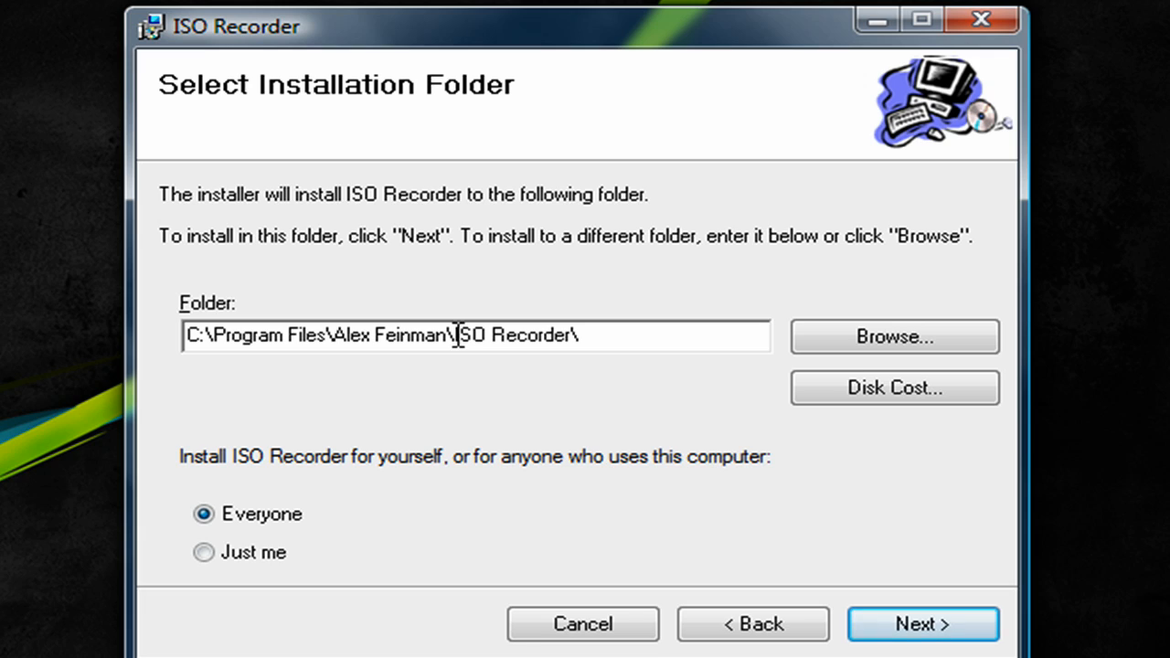
# Step: Trim the install path to C:\Program Files\ISO Recorder\ by removing the author's subfolder
pyautogui.moveTo(457, 334); pyautogui.dragTo(334, 336)
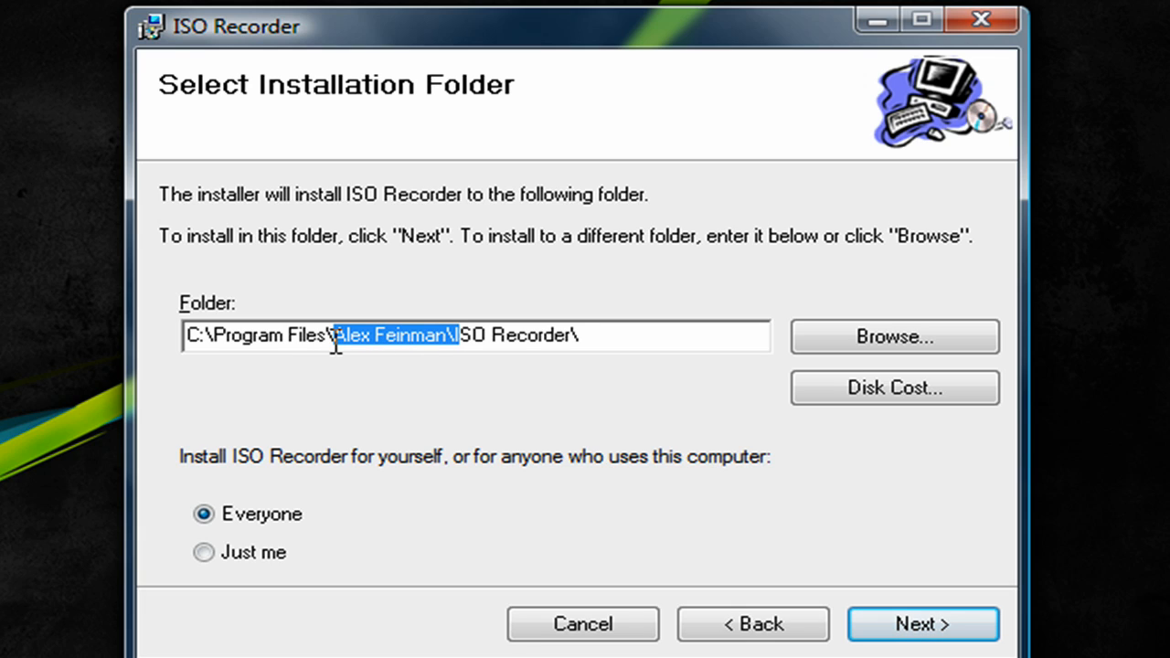
pyautogui.press('Delete')
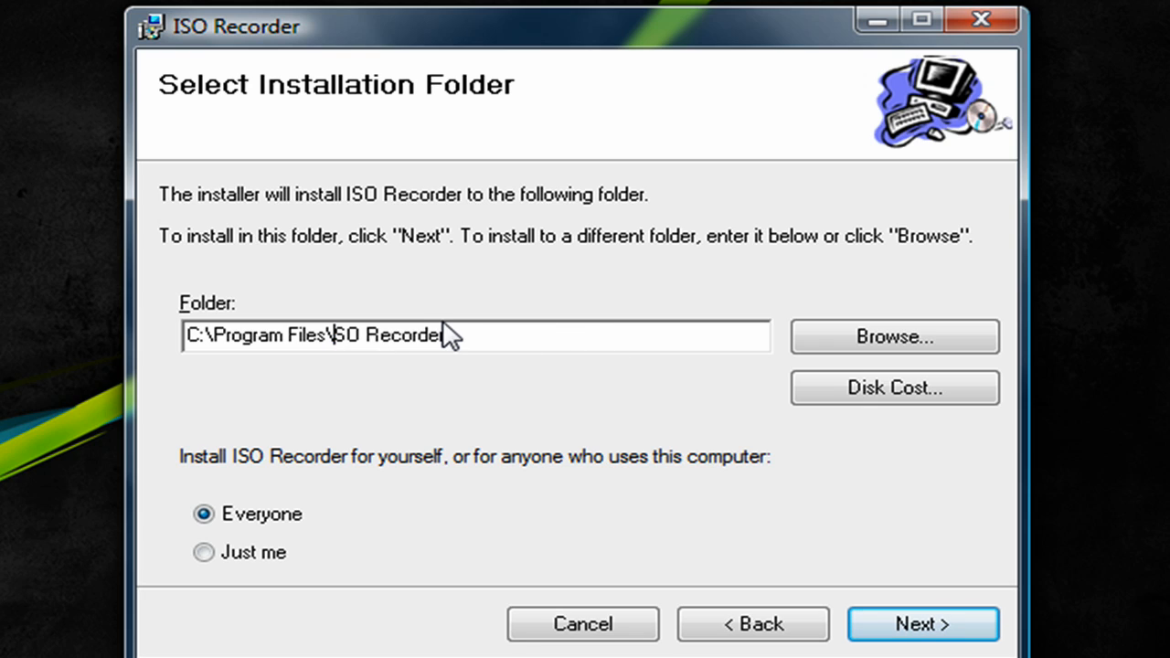
pyautogui.write('I')
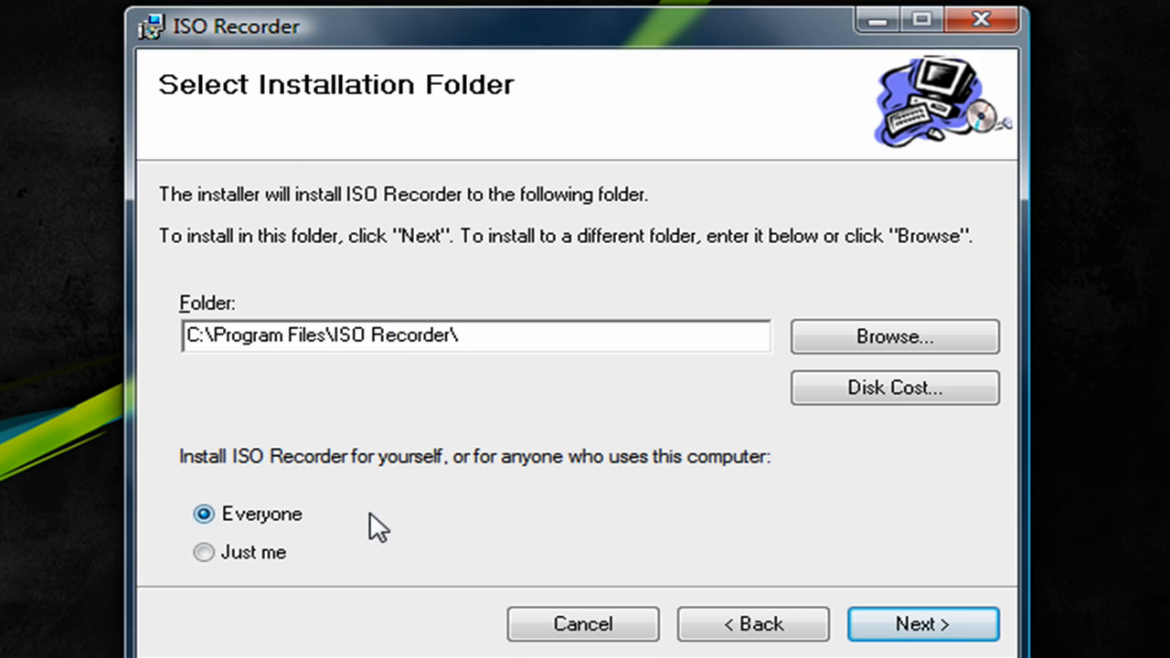
# Step: Confirm the install folder and start the ISO Recorder installation
pyautogui.click(923, 624)
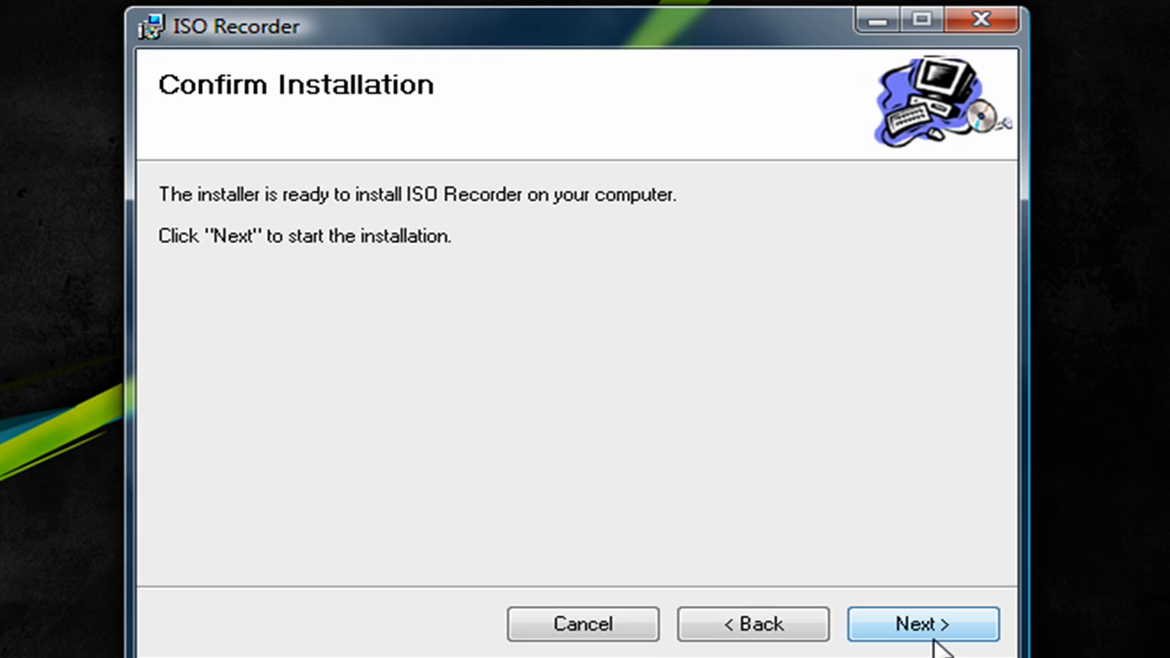
pyautogui.click(940, 635)
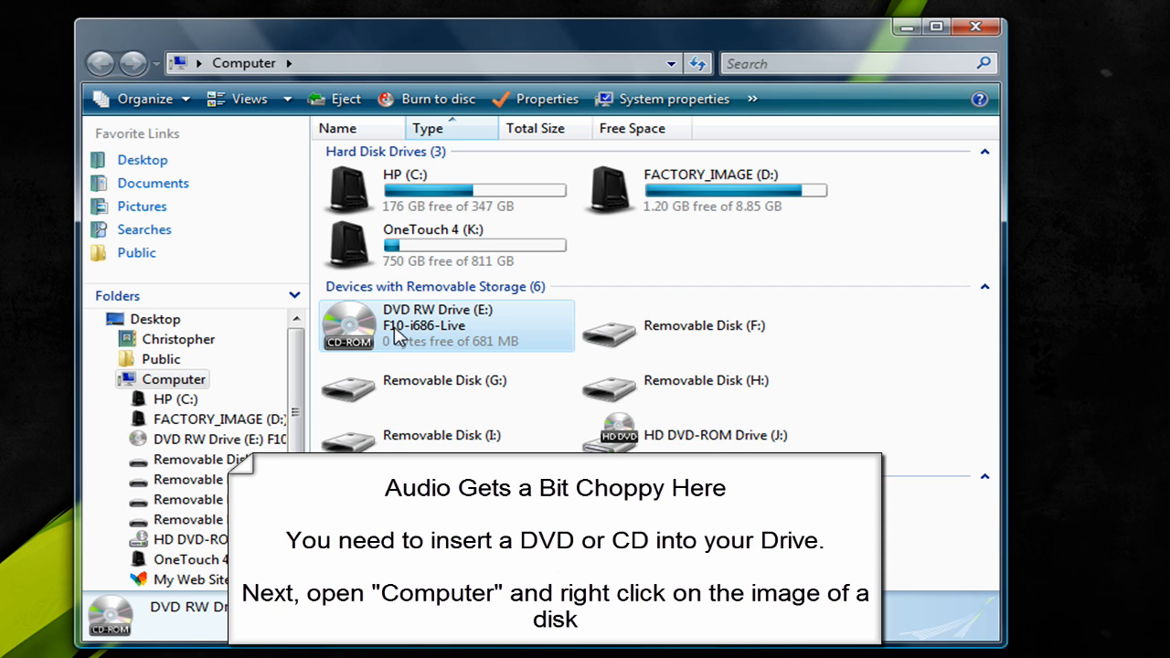
# Step: Launch Create image from CD for DVD RW Drive (E:) holding the F10-i686-Live disc
pyautogui.rightClick(403, 331)
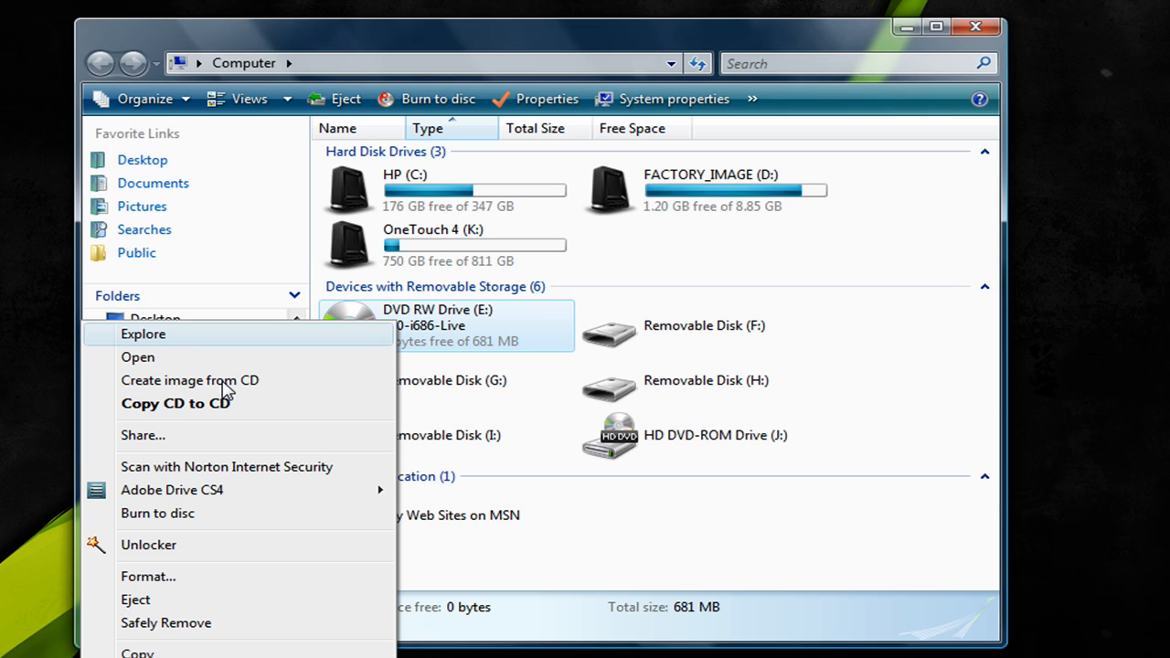
pyautogui.click(225, 388)
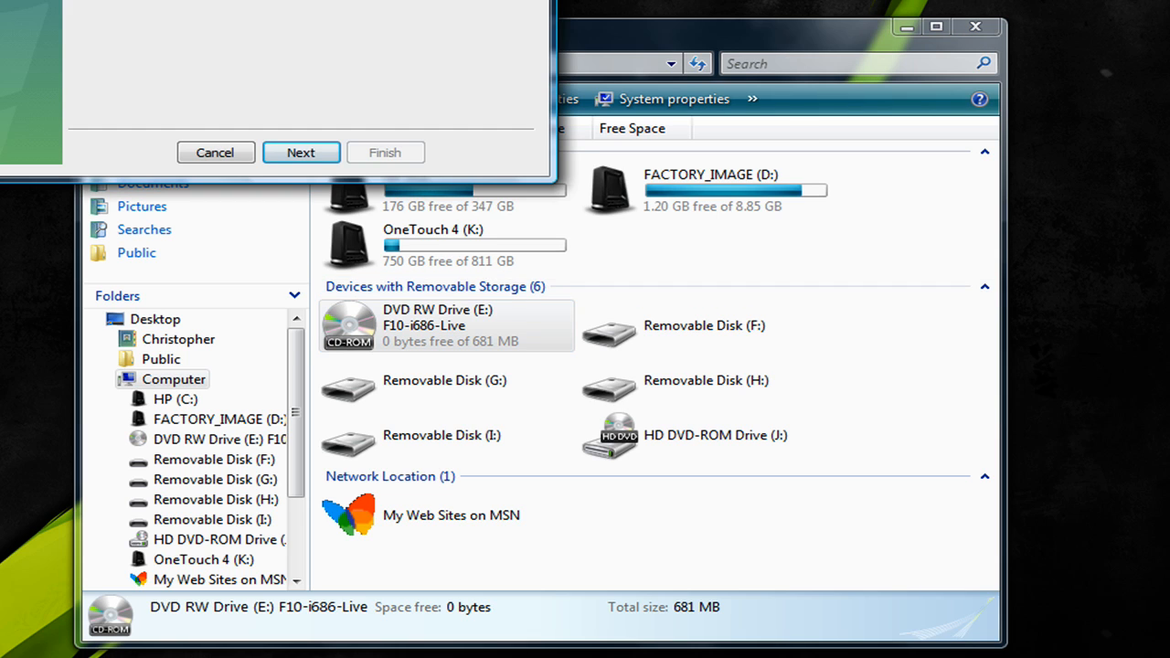
# Step: Centre the CD Recording Wizard and bring up the target file location chooser for F10-i686-Live.iso
pyautogui.moveTo(366, 4); pyautogui.dragTo(873, 118)
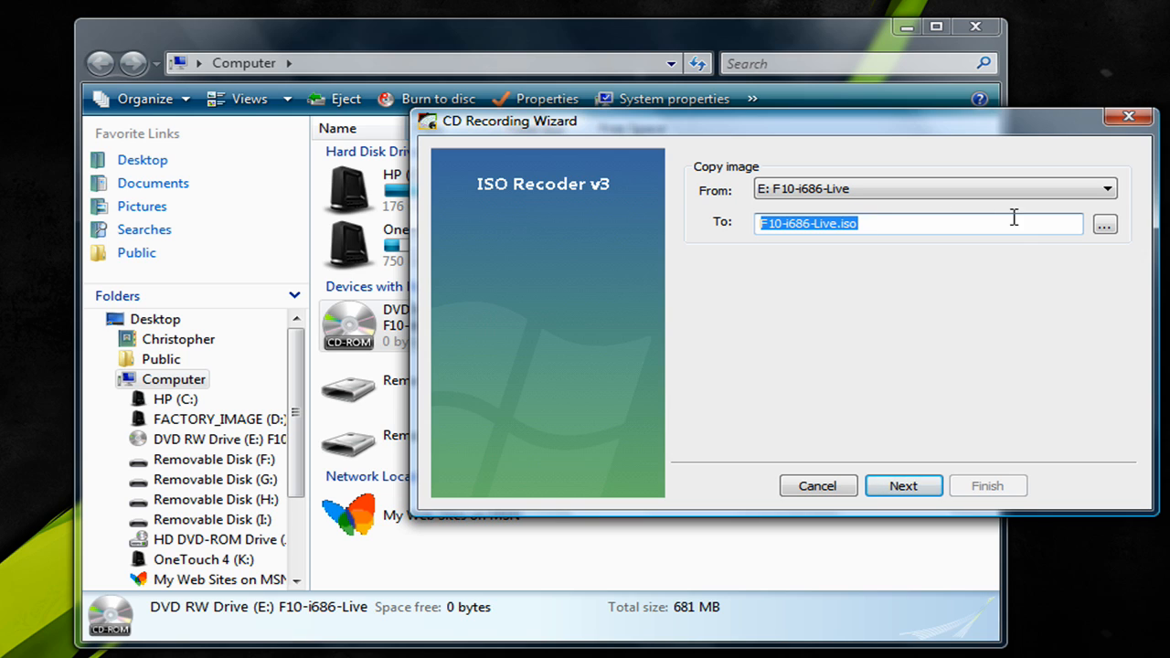
pyautogui.click(1105, 225)
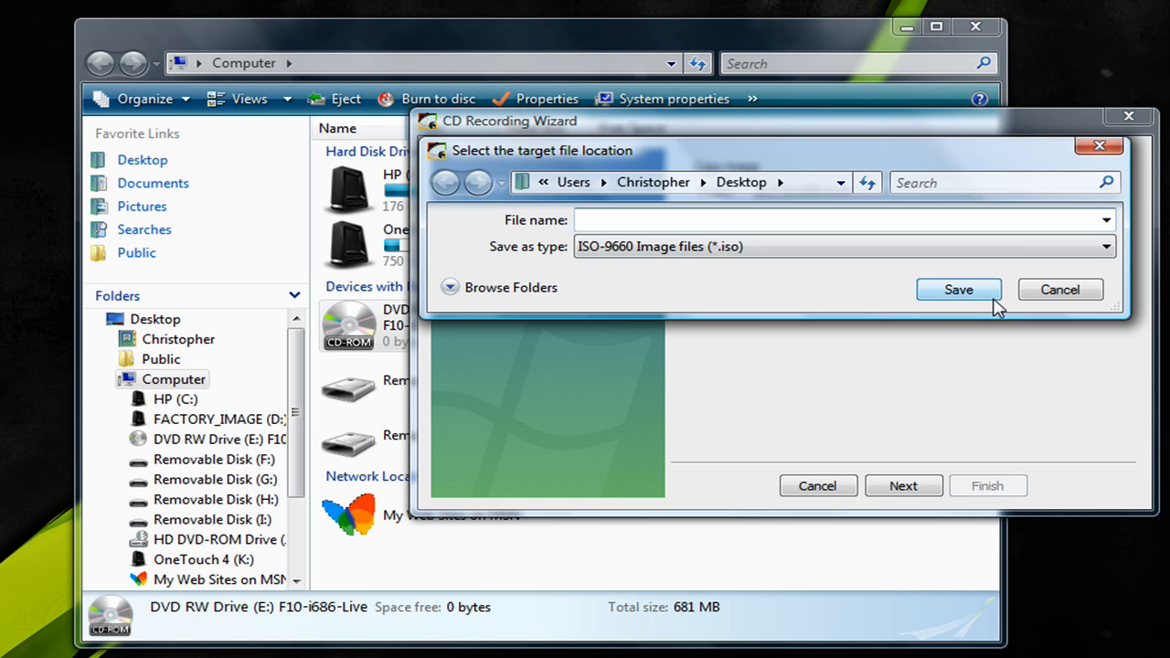
# Step: Attempt to save with no file name in the target location dialog
pyautogui.click(981, 294)
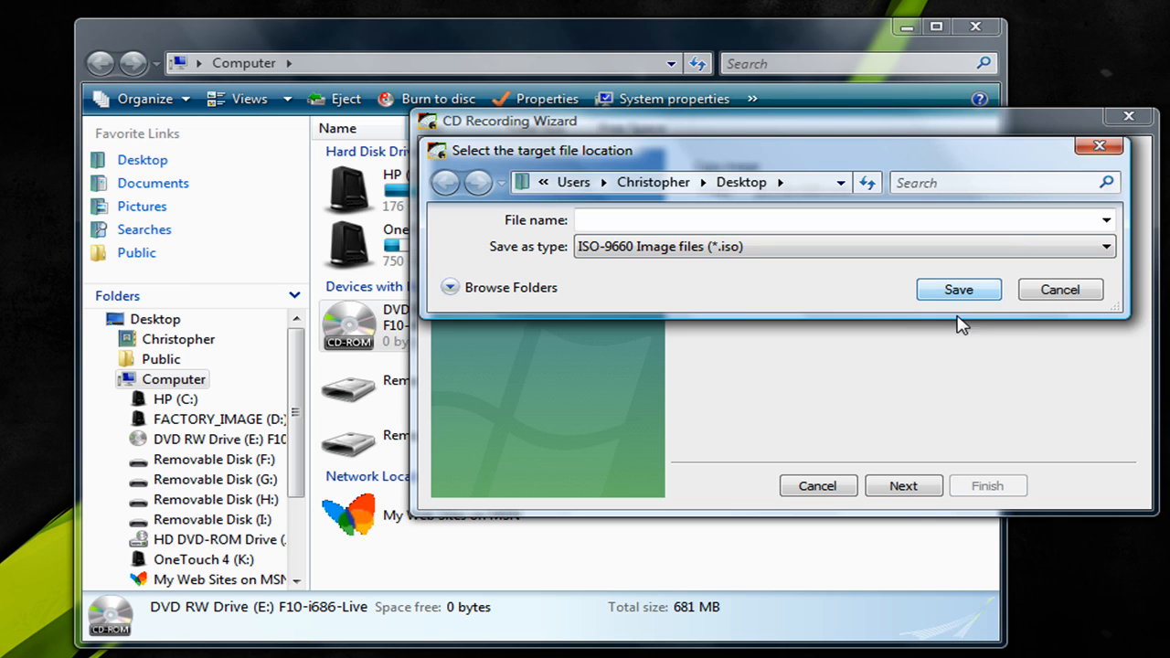
# Step: Cancel the location dialog and start copying E: F10-i686-Live to F10-i686-Live.iso
pyautogui.click(1058, 291)
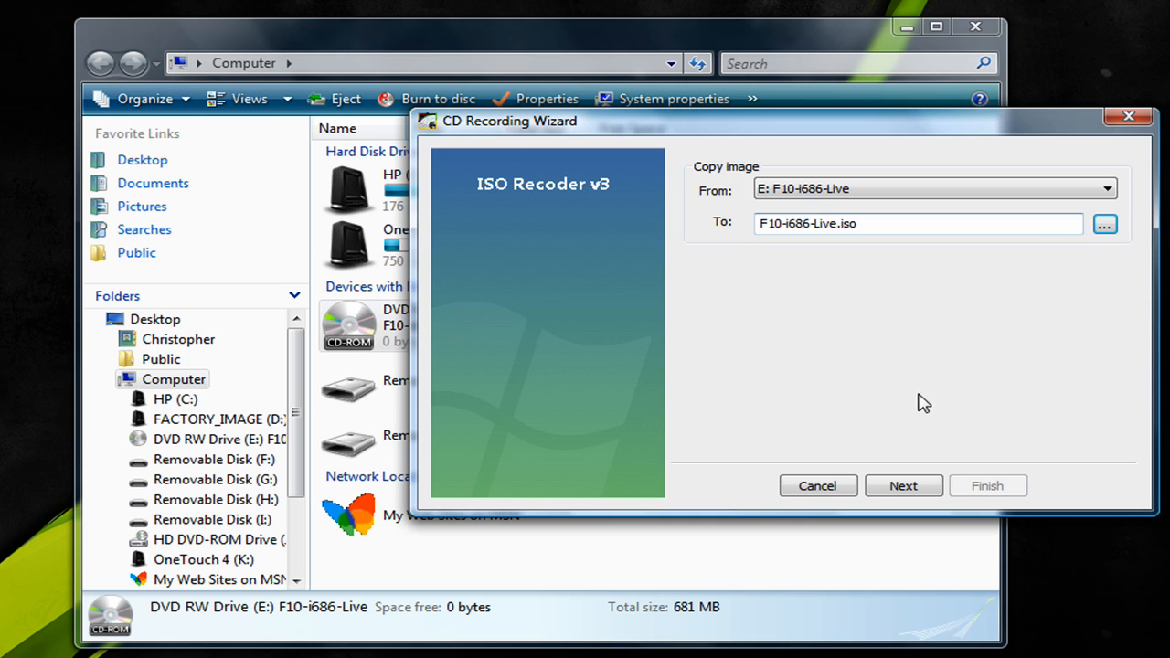
pyautogui.click(903, 485)
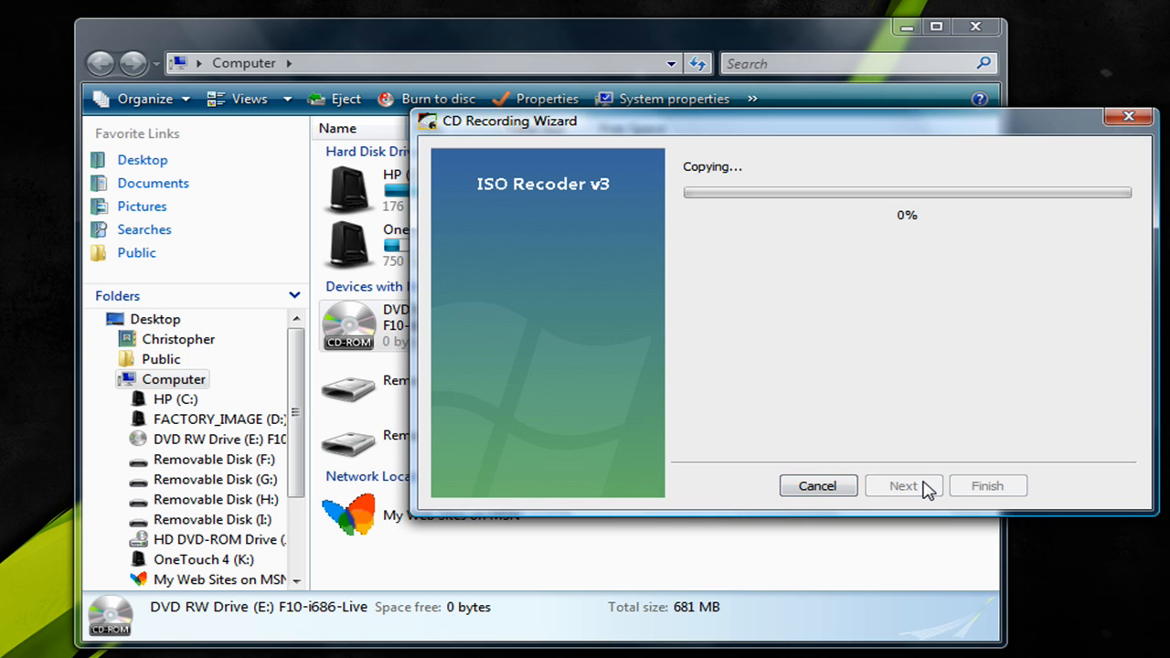